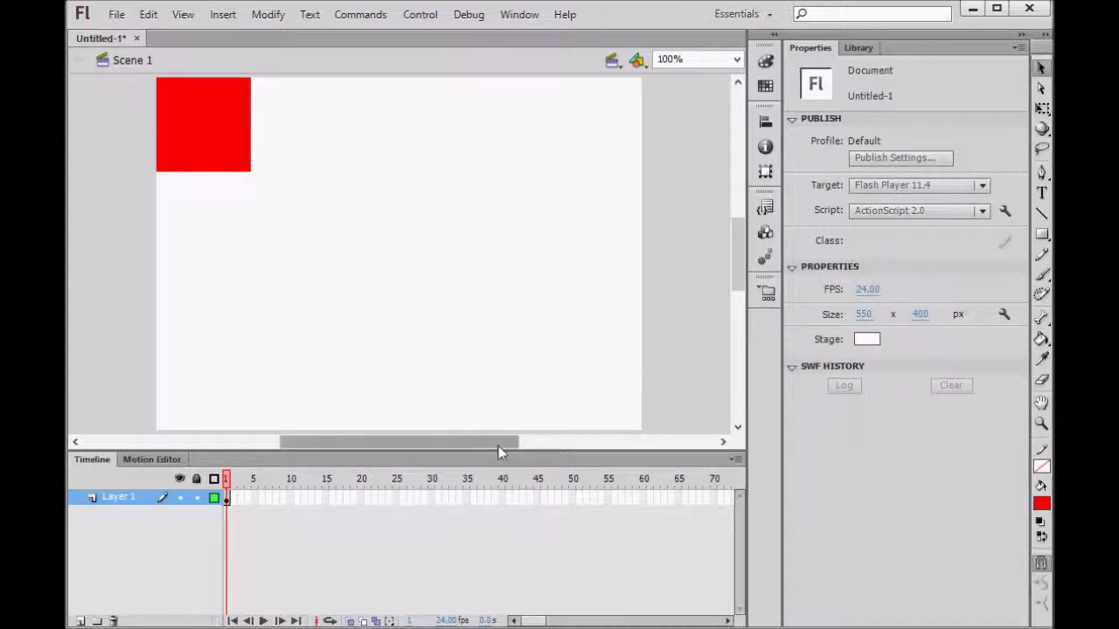
Insert a keyframe at frame 40 of Layer 1 and check the playhead around it
{"action": "left_click", "coordinate": [499, 498]}
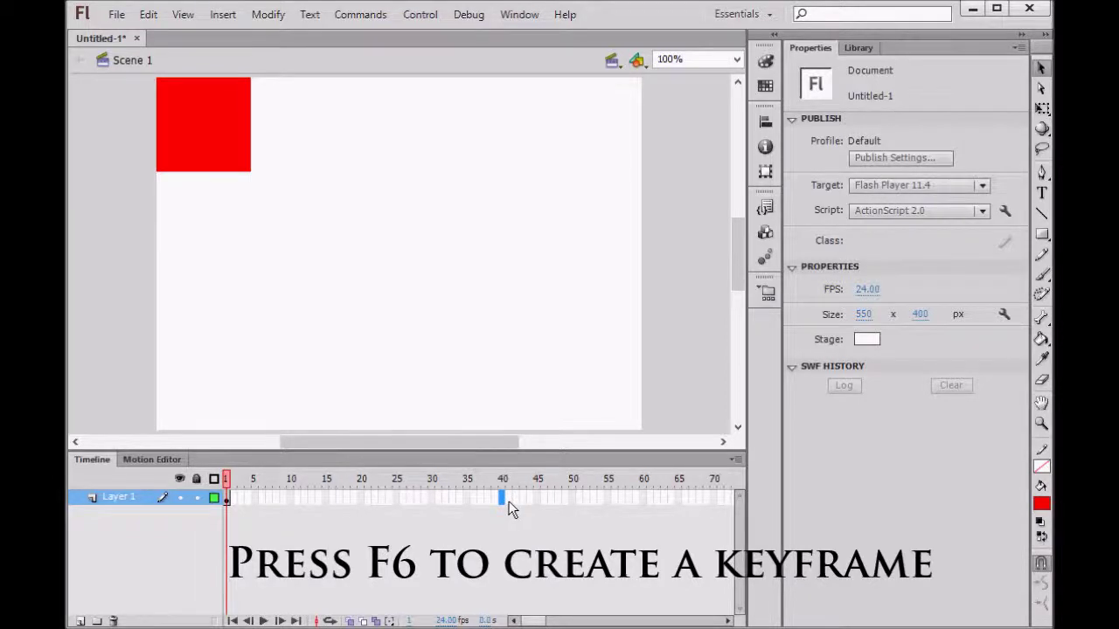
{"action": "key", "text": "F6"}
{"action": "left_click", "coordinate": [503, 482]}
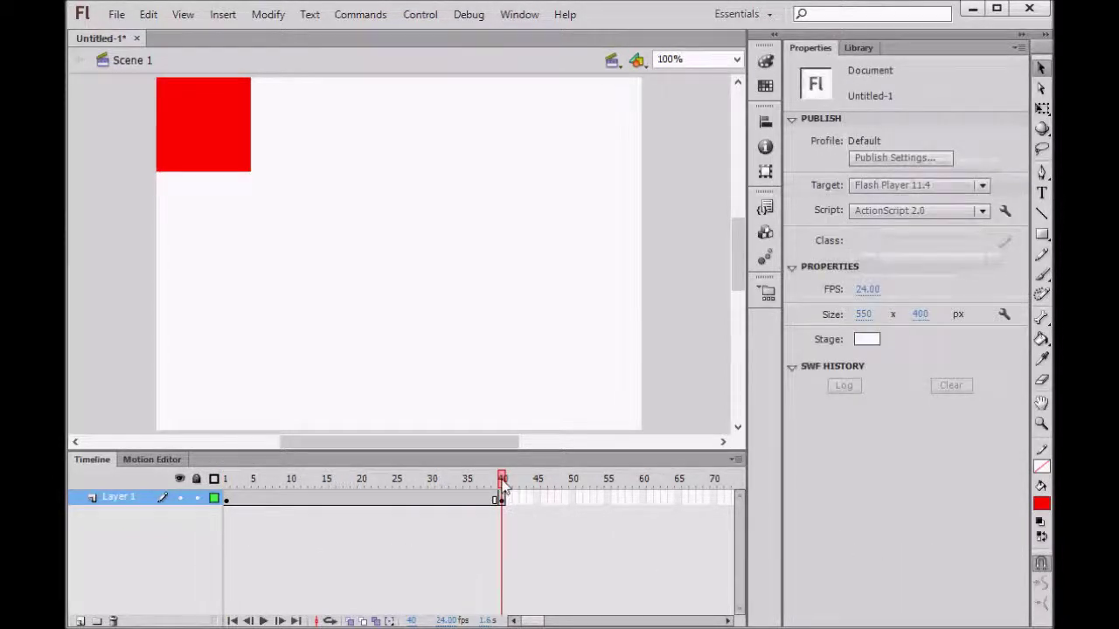
{"action": "left_click", "coordinate": [501, 499]}
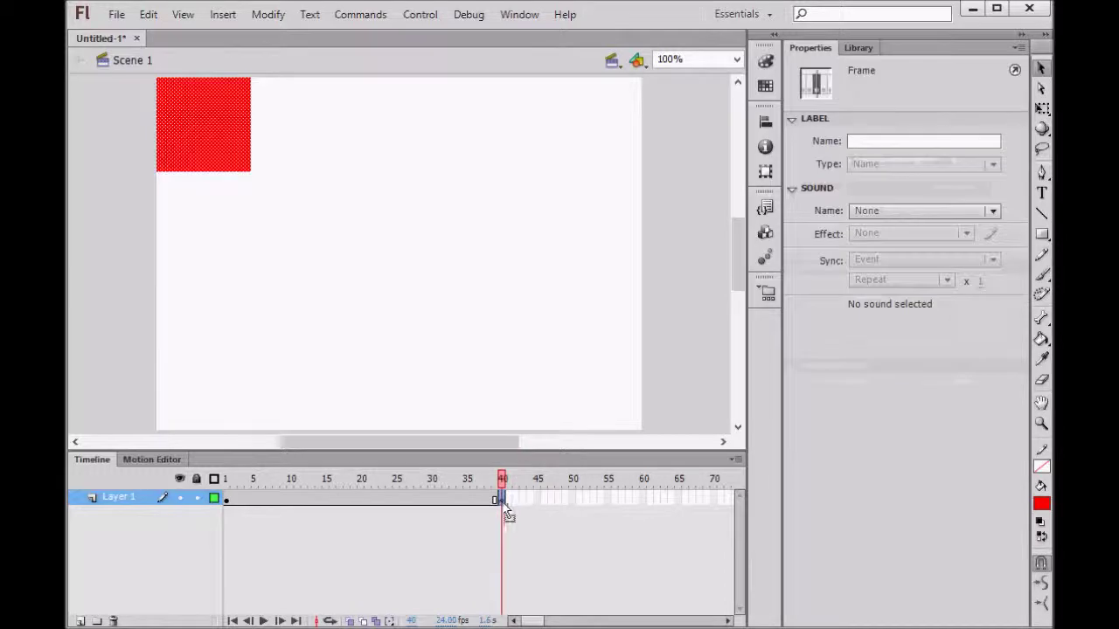
{"action": "left_click", "coordinate": [500, 482]}
{"action": "left_click", "coordinate": [489, 482]}
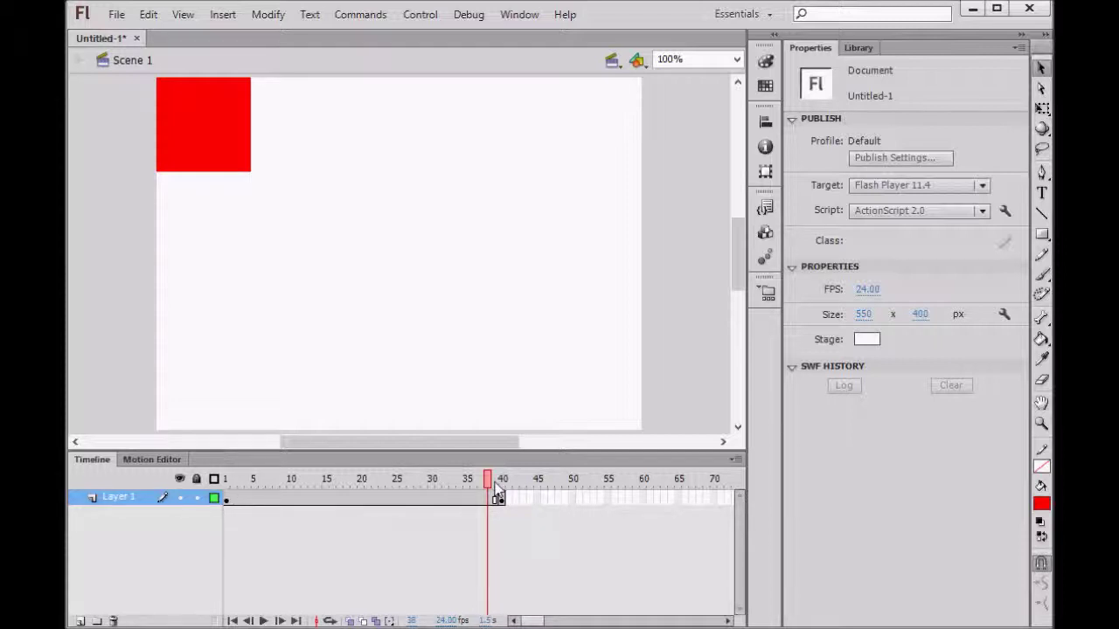
{"action": "mouse_move", "coordinate": [490, 487]}
{"action": "left_mouse_down"}
{"action": "mouse_move", "coordinate": [224, 488]}
{"action": "mouse_move", "coordinate": [499, 499]}
{"action": "mouse_move", "coordinate": [229, 505]}
{"action": "mouse_move", "coordinate": [500, 501]}
{"action": "left_mouse_up"}
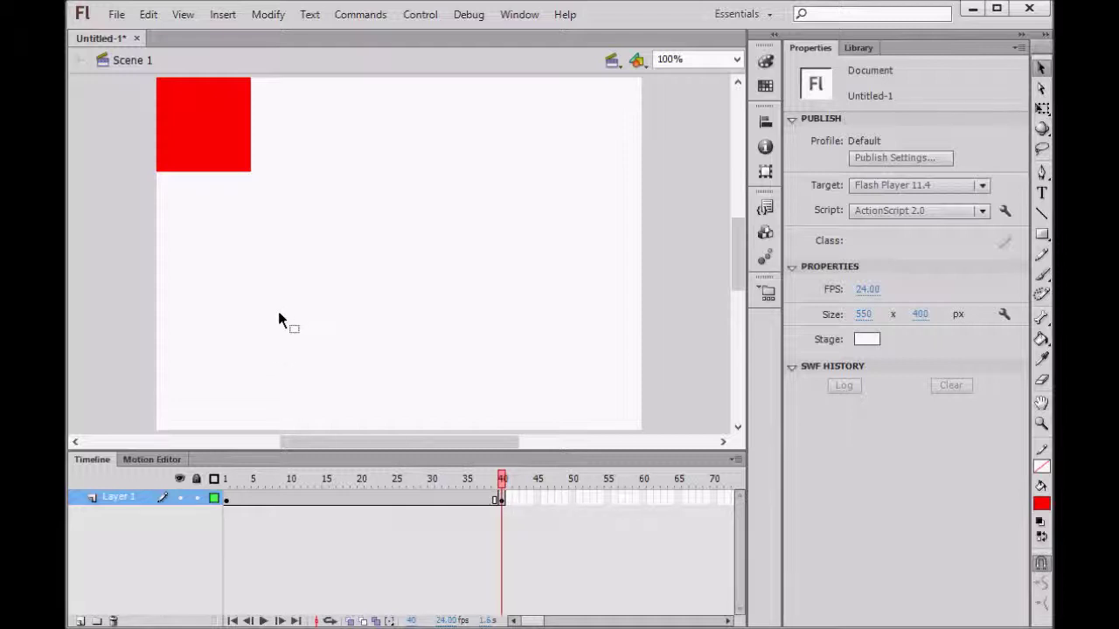
Delete the red square from the keyframe at frame 40 and compare that frame with frame 39
{"action": "left_click", "coordinate": [499, 502]}
{"action": "left_click", "coordinate": [277, 241]}
{"action": "left_click", "coordinate": [217, 136]}
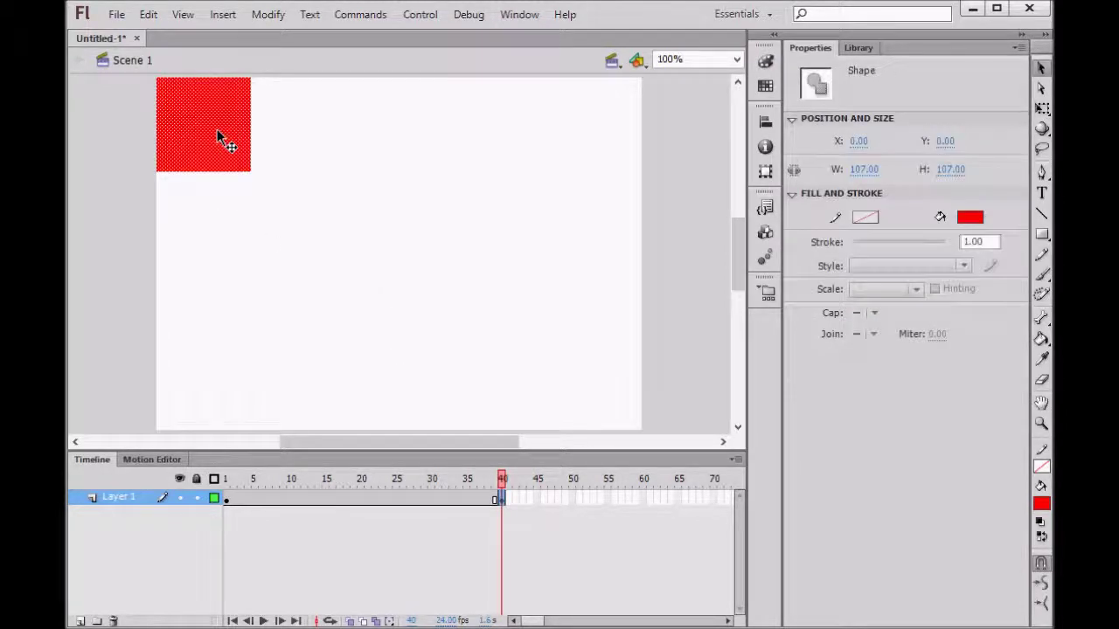
{"action": "key", "text": "Delete"}
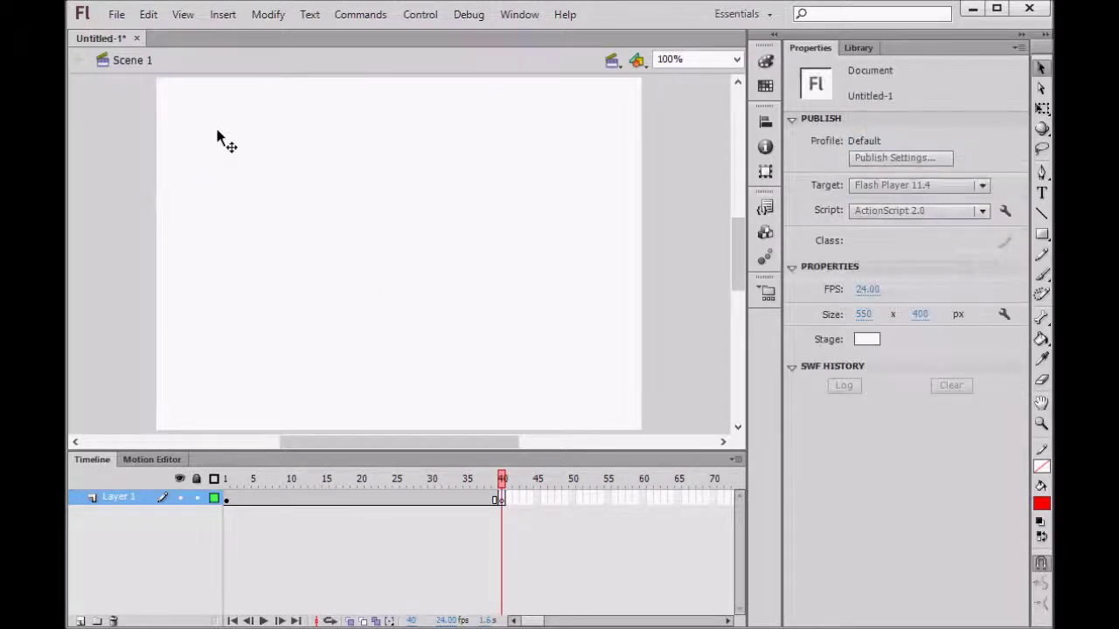
{"action": "key", "text": "comma"}
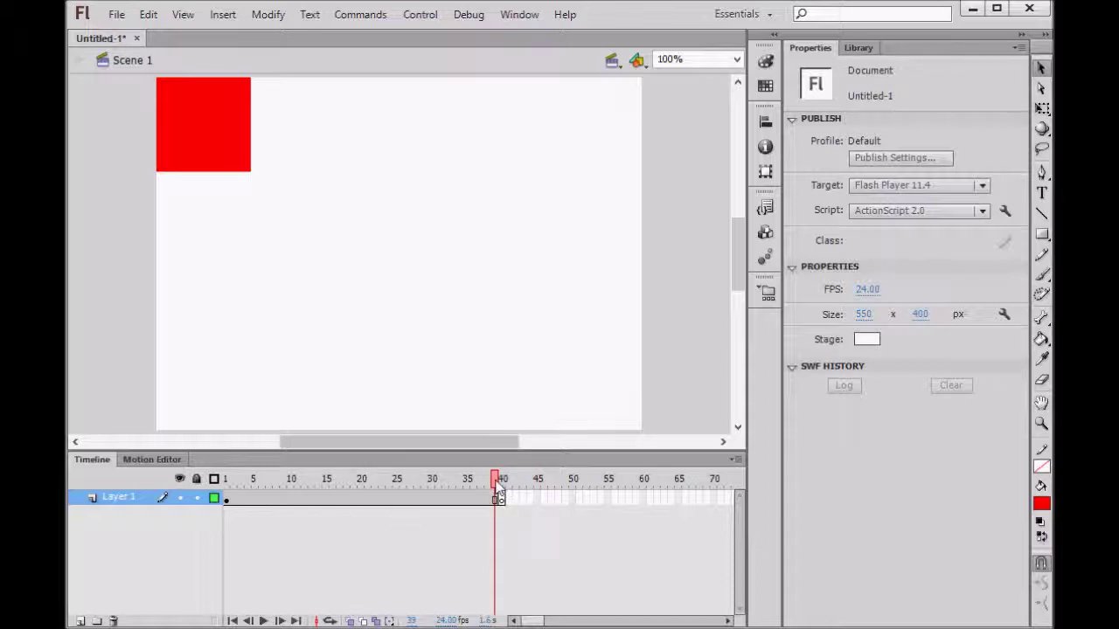
{"action": "left_click", "coordinate": [503, 482]}
{"action": "left_click_drag", "start_coordinate": [503, 486], "coordinate": [496, 488]}
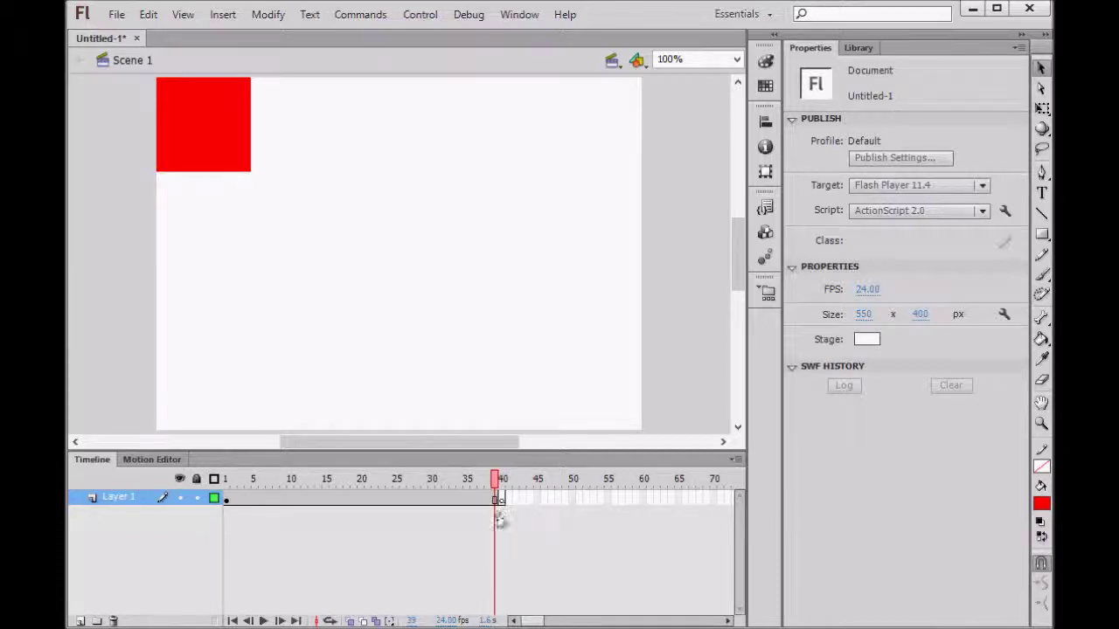
With the Oval tool, draw a blue circle about 117 px across in the lower right of the stage on frame 40
{"action": "left_click", "coordinate": [1042, 234]}
{"action": "left_click", "coordinate": [970, 141]}
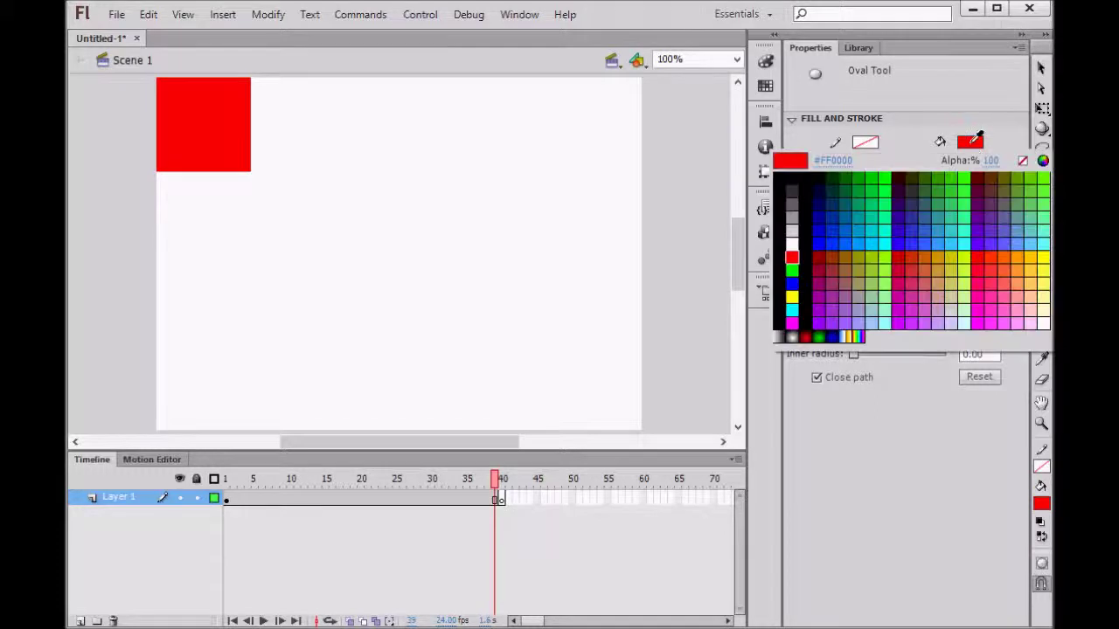
{"action": "left_click", "coordinate": [791, 291]}
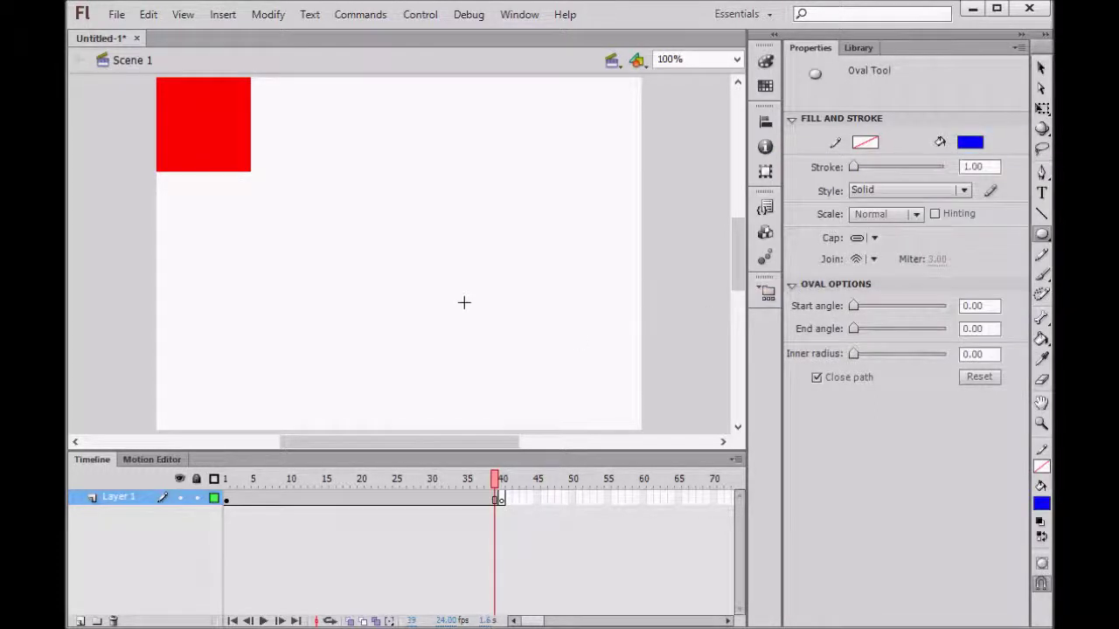
{"action": "left_click", "coordinate": [503, 480]}
{"action": "left_click_drag", "start_coordinate": [466, 306], "coordinate": [569, 408]}
{"action": "key", "text": "v"}
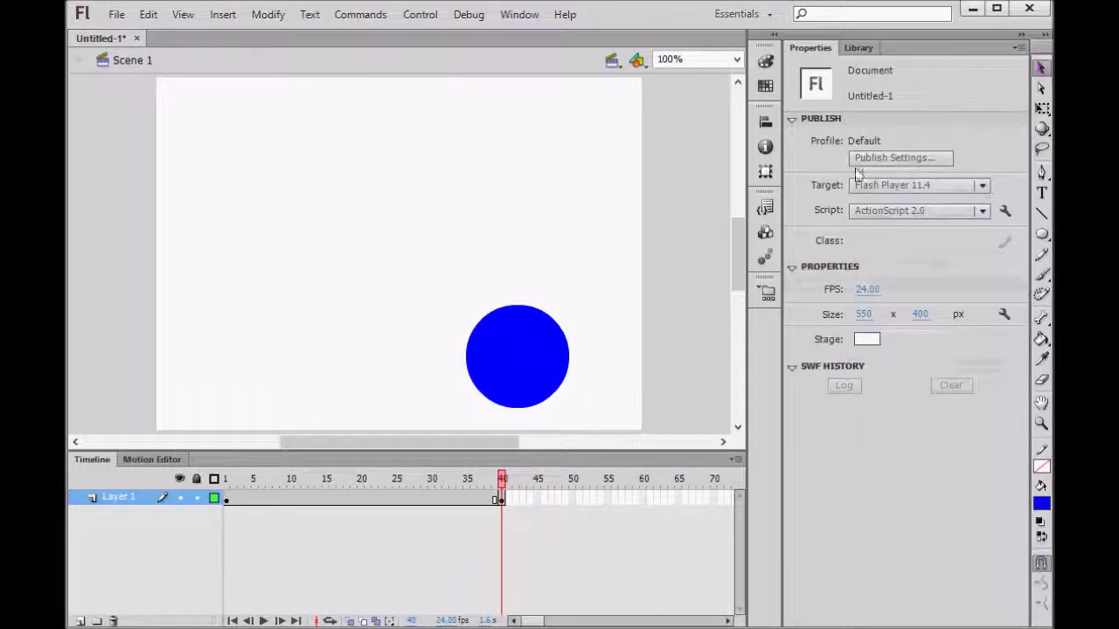
Move the blue circle into the stage's bottom-right corner, at about X 433, Y 283, and compare frames 39 and 40
{"action": "left_click", "coordinate": [526, 358]}
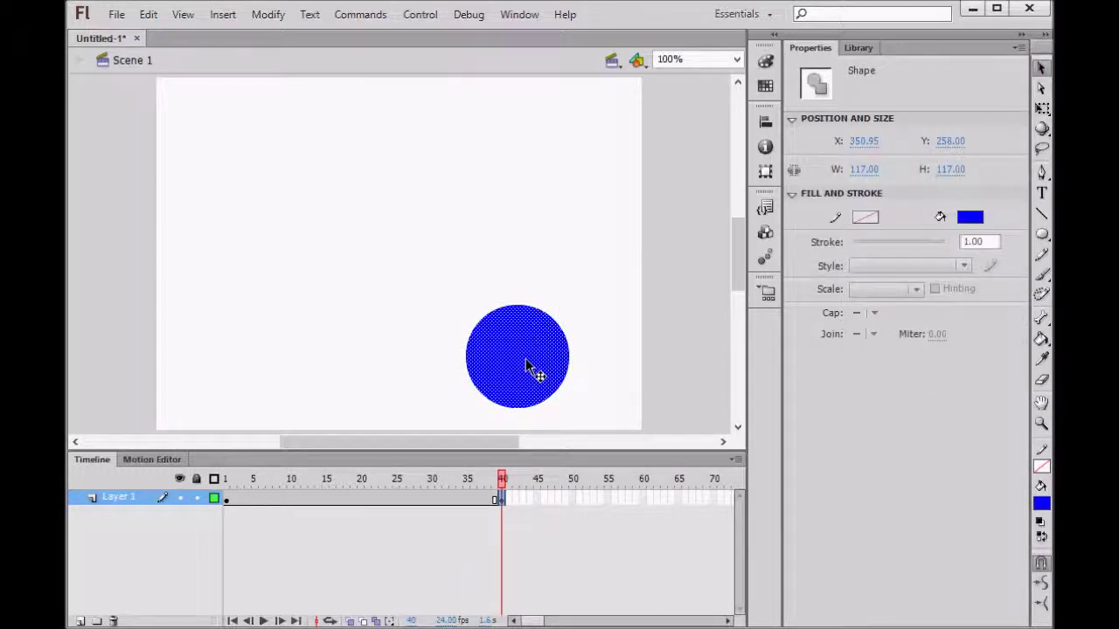
{"action": "left_click_drag", "start_coordinate": [519, 366], "coordinate": [589, 380]}
{"action": "left_click", "coordinate": [517, 509]}
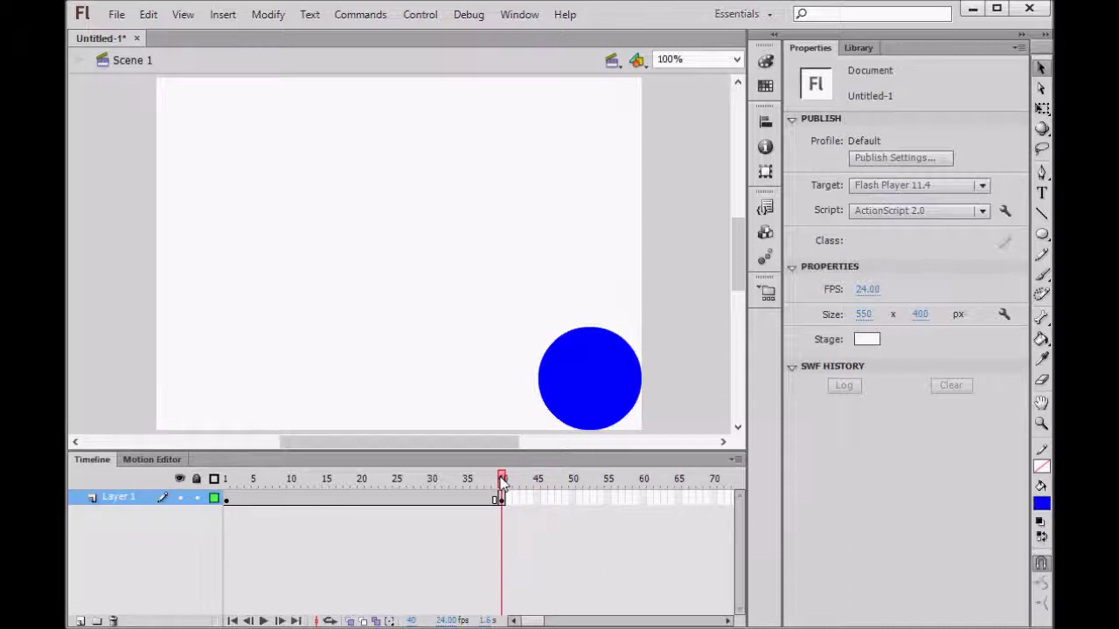
{"action": "left_click_drag", "start_coordinate": [503, 484], "coordinate": [499, 486]}
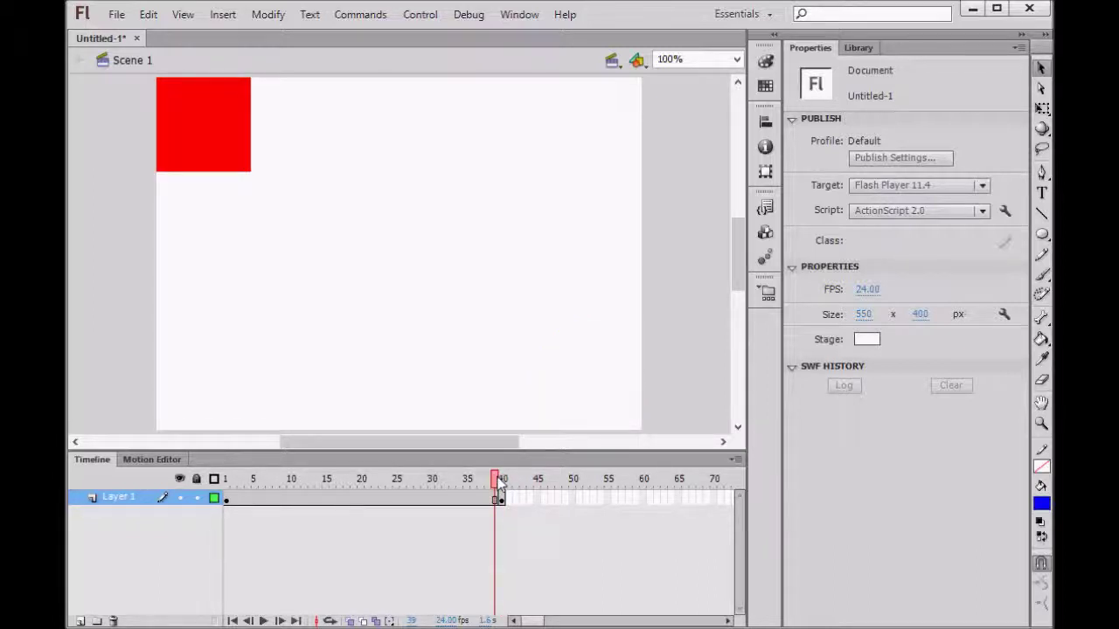
{"action": "left_click_drag", "start_coordinate": [500, 486], "coordinate": [502, 483]}
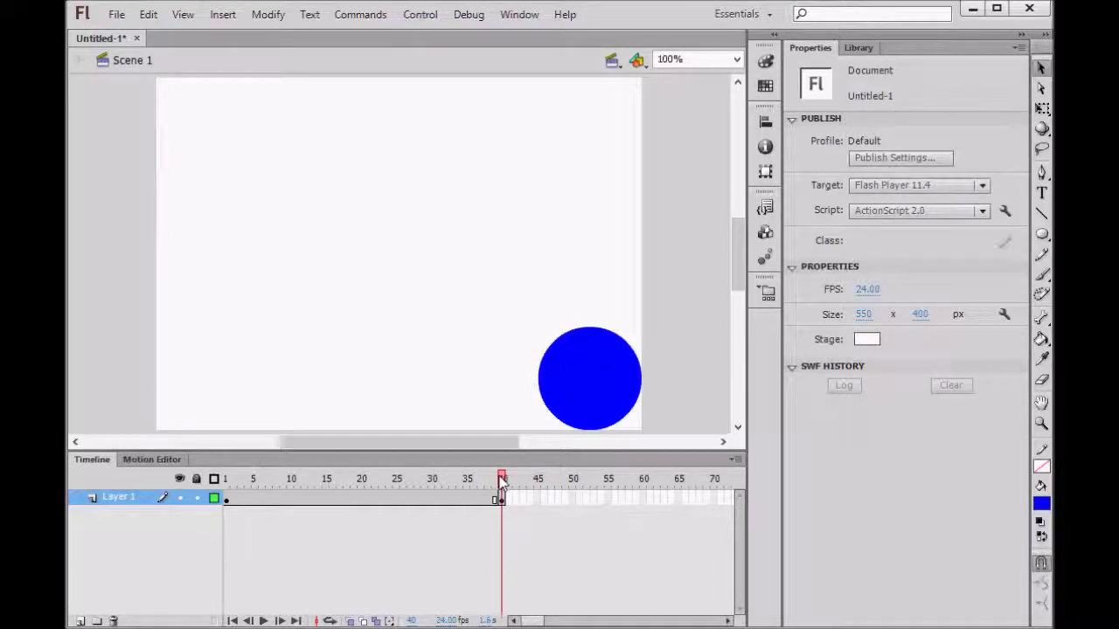
{"action": "left_click_drag", "start_coordinate": [501, 486], "coordinate": [501, 492]}
Create a shape tween on Layer 1 from frame 1 to frame 40 and play it back
{"action": "left_click", "coordinate": [587, 501]}
{"action": "left_click_drag", "start_coordinate": [504, 500], "coordinate": [223, 499]}
{"action": "left_click", "coordinate": [379, 375]}
{"action": "double_click", "coordinate": [226, 498]}
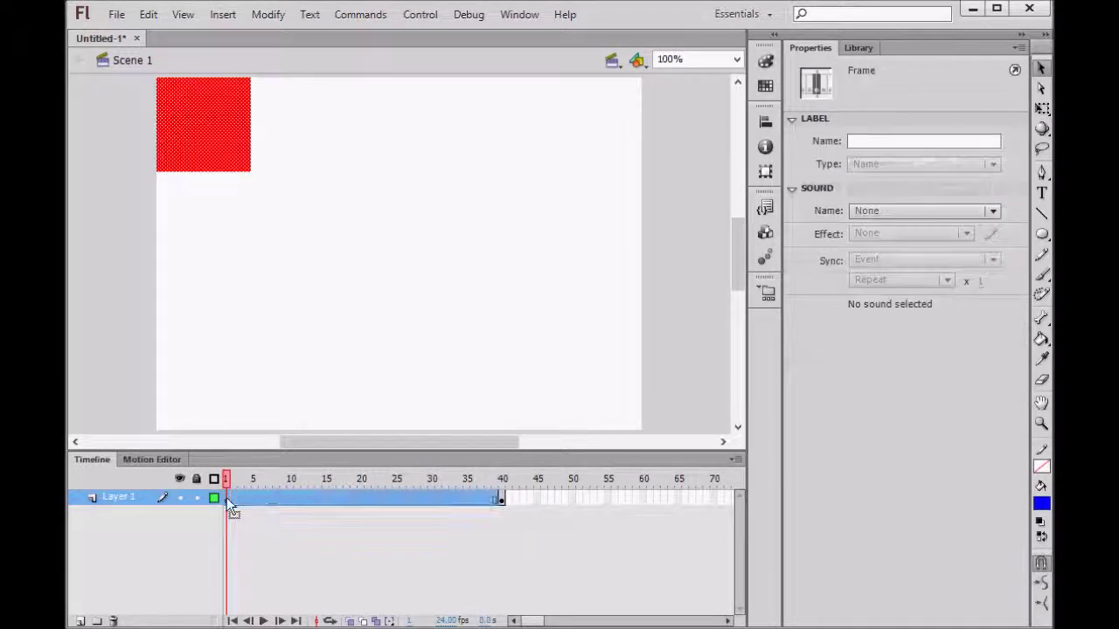
{"action": "left_click", "coordinate": [503, 500]}
{"action": "left_click", "coordinate": [532, 528]}
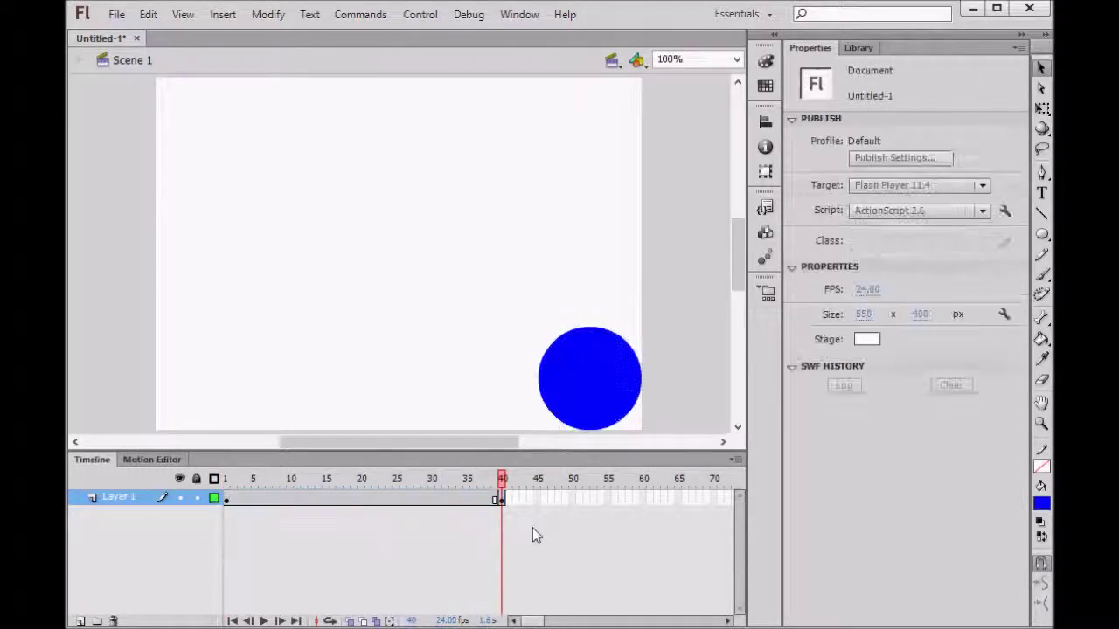
{"action": "left_click", "coordinate": [566, 498]}
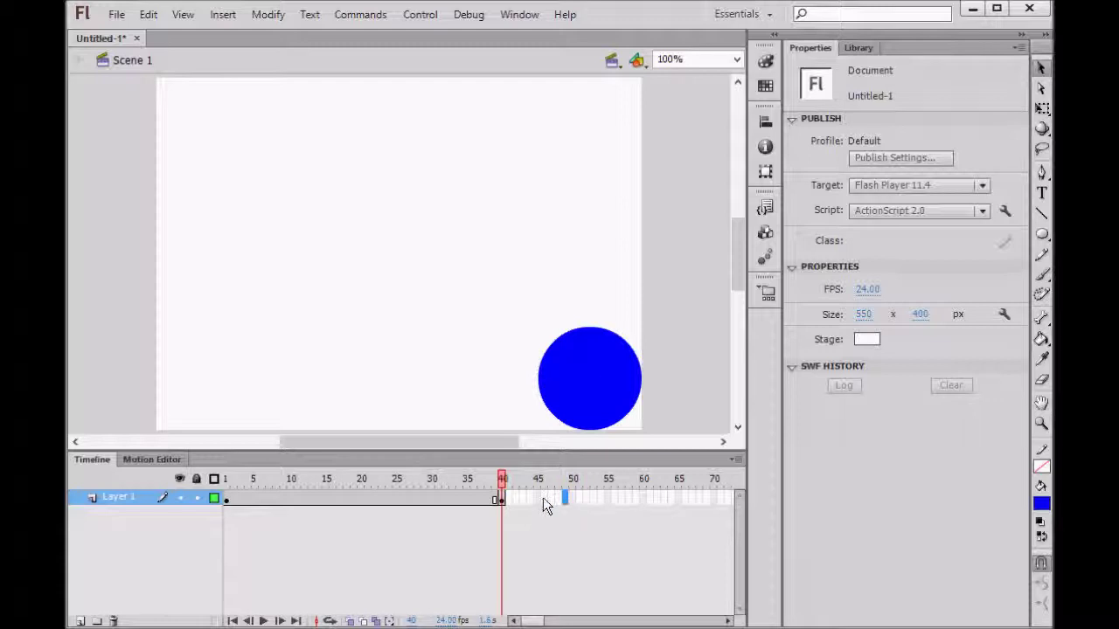
{"action": "left_click_drag", "start_coordinate": [501, 500], "coordinate": [224, 502]}
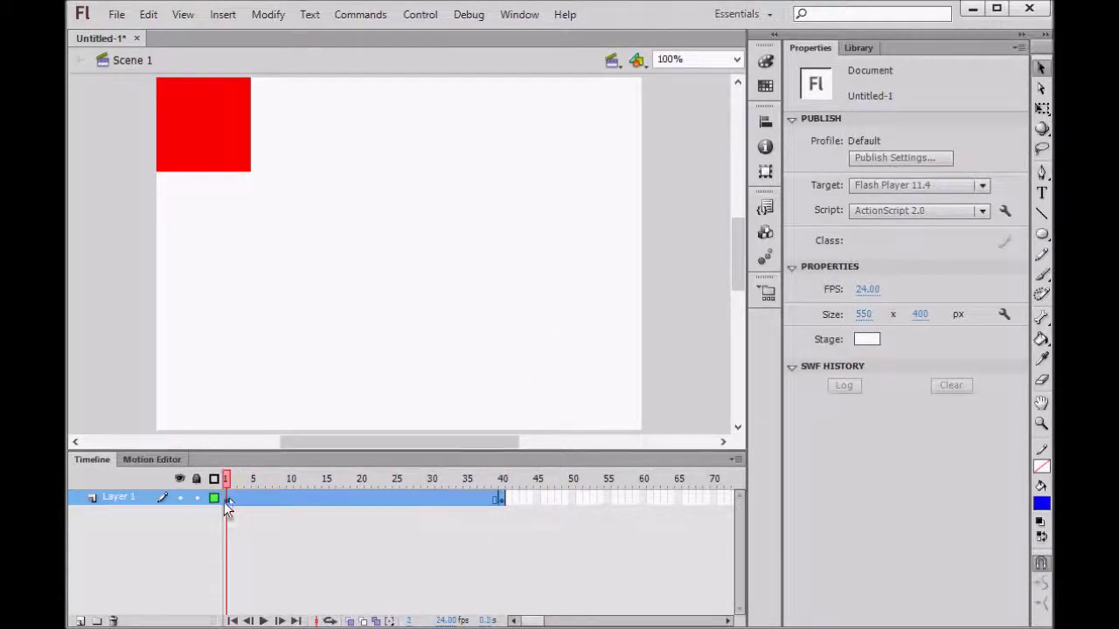
{"action": "right_click", "coordinate": [437, 499]}
{"action": "left_click", "coordinate": [477, 528]}
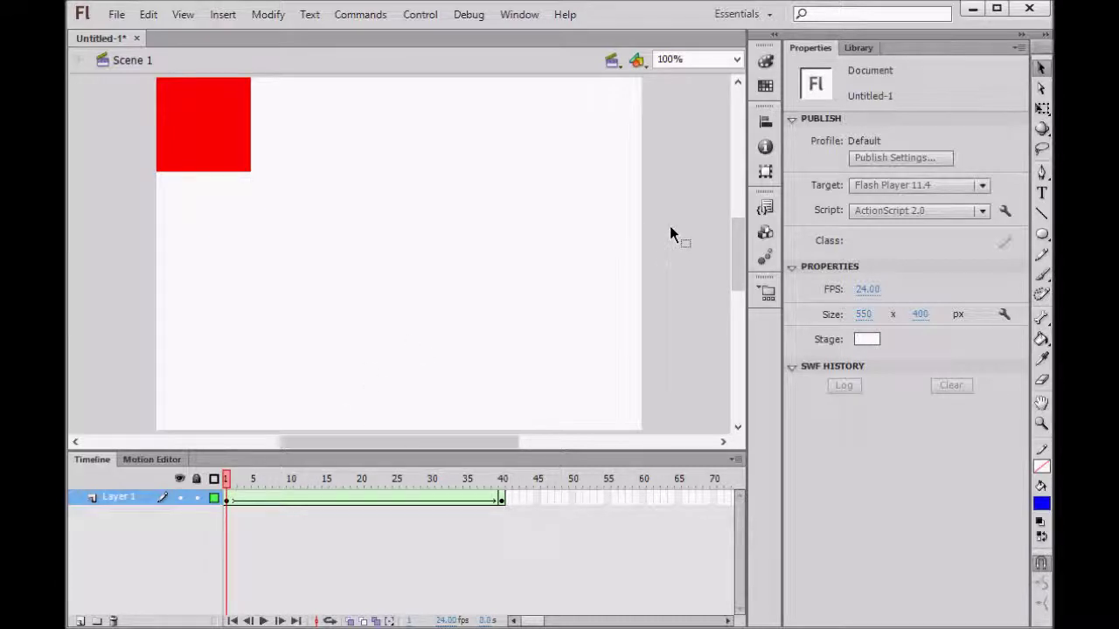
{"action": "key", "text": "Return"}
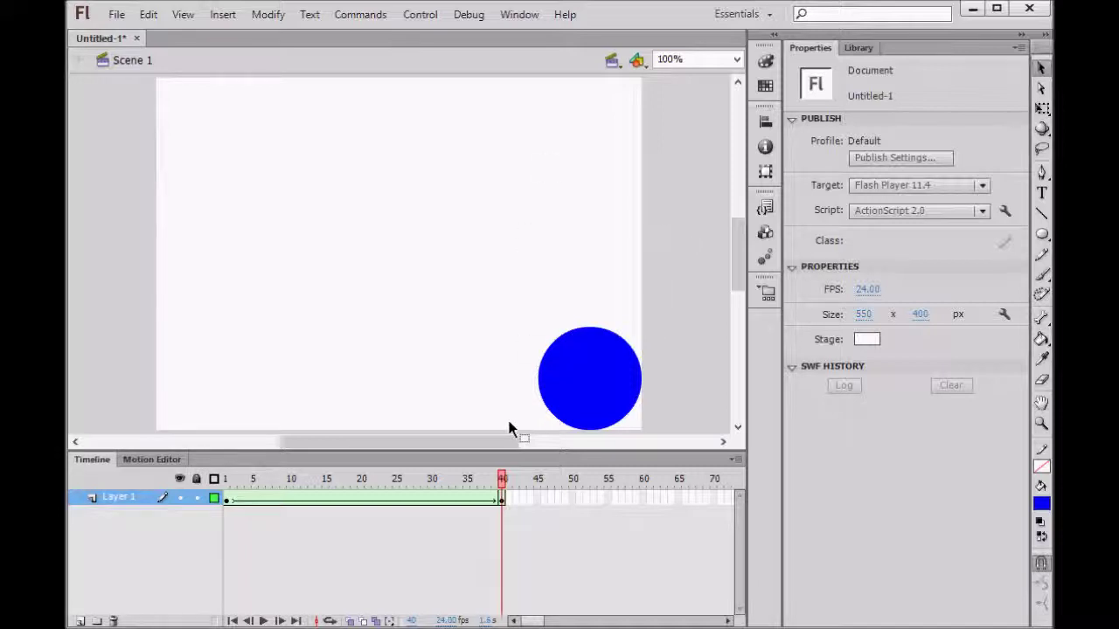
{"action": "mouse_move", "coordinate": [502, 479]}
{"action": "left_mouse_down"}
{"action": "mouse_move", "coordinate": [382, 489]}
{"action": "mouse_move", "coordinate": [220, 482]}
{"action": "mouse_move", "coordinate": [500, 484]}
{"action": "mouse_move", "coordinate": [225, 483]}
{"action": "mouse_move", "coordinate": [507, 496]}
{"action": "left_mouse_up"}
Insert another keyframe at frame 80 of Layer 1
{"action": "left_click", "coordinate": [728, 621]}
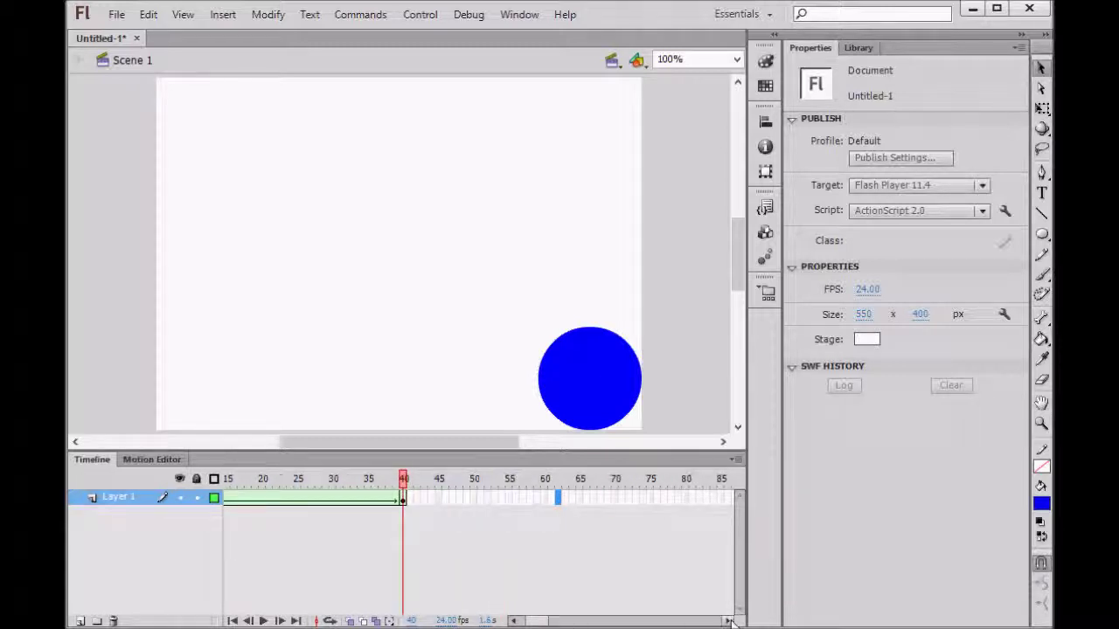
{"action": "left_click", "coordinate": [635, 498]}
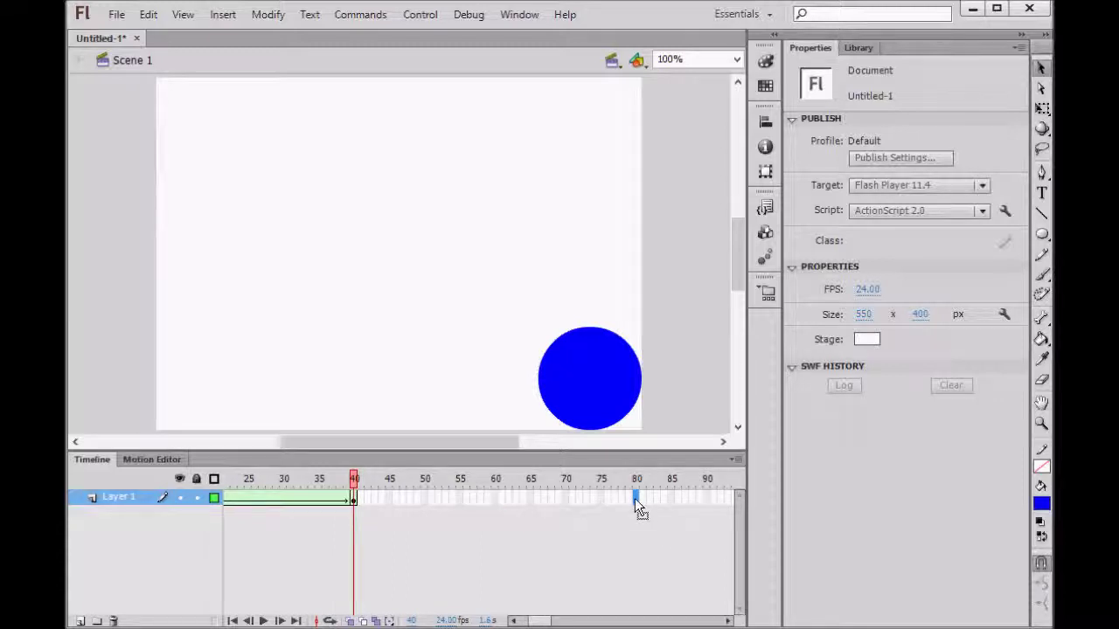
{"action": "key", "text": "F6"}
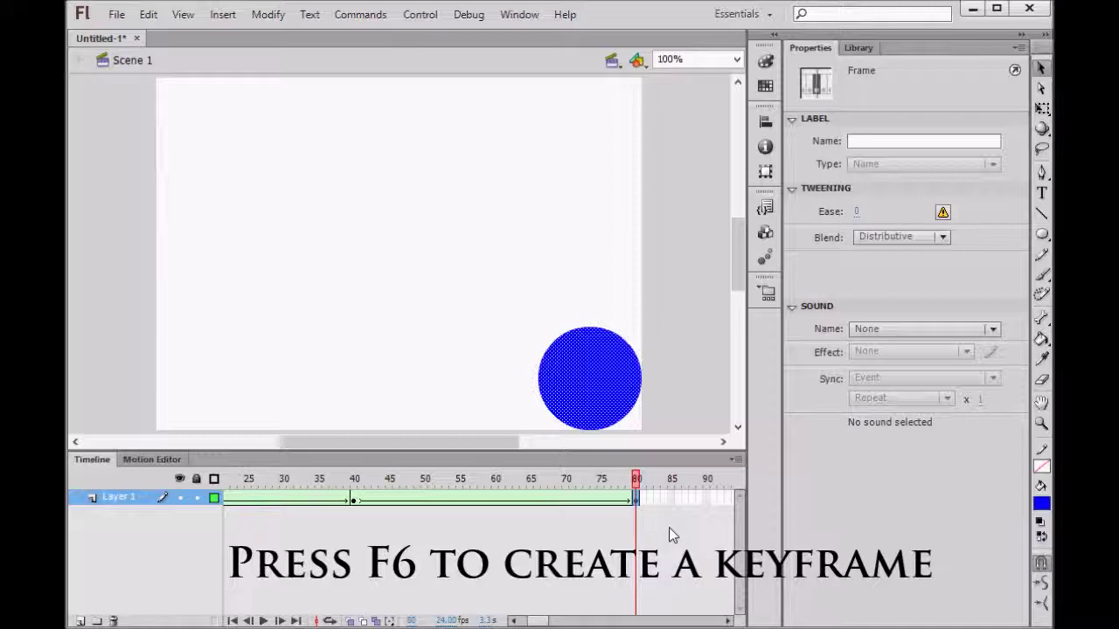
{"action": "left_click", "coordinate": [669, 527]}
Move the blue circle on frame 80 to the stage's bottom-left corner, at X 0, Y 283
{"action": "left_click", "coordinate": [600, 376]}
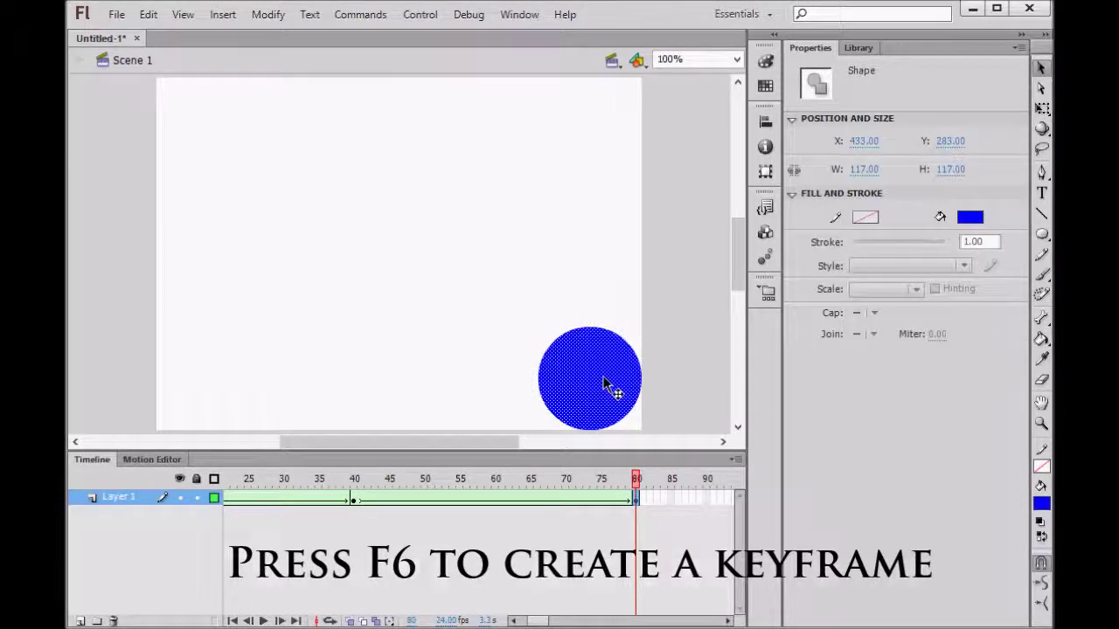
{"action": "left_click_drag", "start_coordinate": [601, 378], "coordinate": [230, 379]}
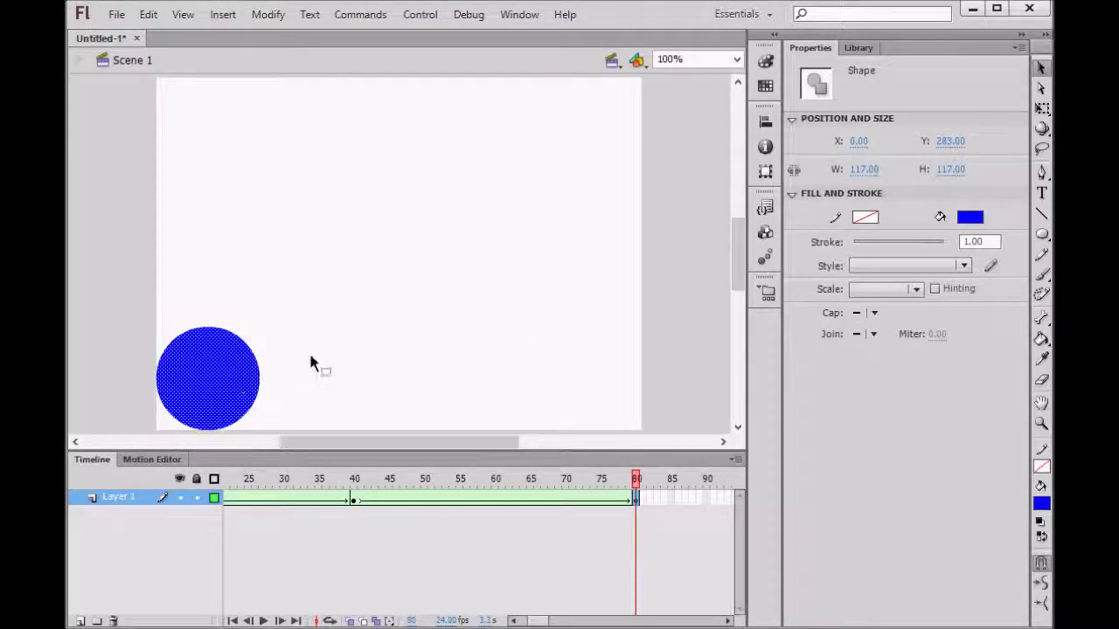
{"action": "left_click", "coordinate": [409, 322]}
Scale the circle on frame 80 up to about 174 px wide and high with Free Transform
{"action": "left_click", "coordinate": [240, 371]}
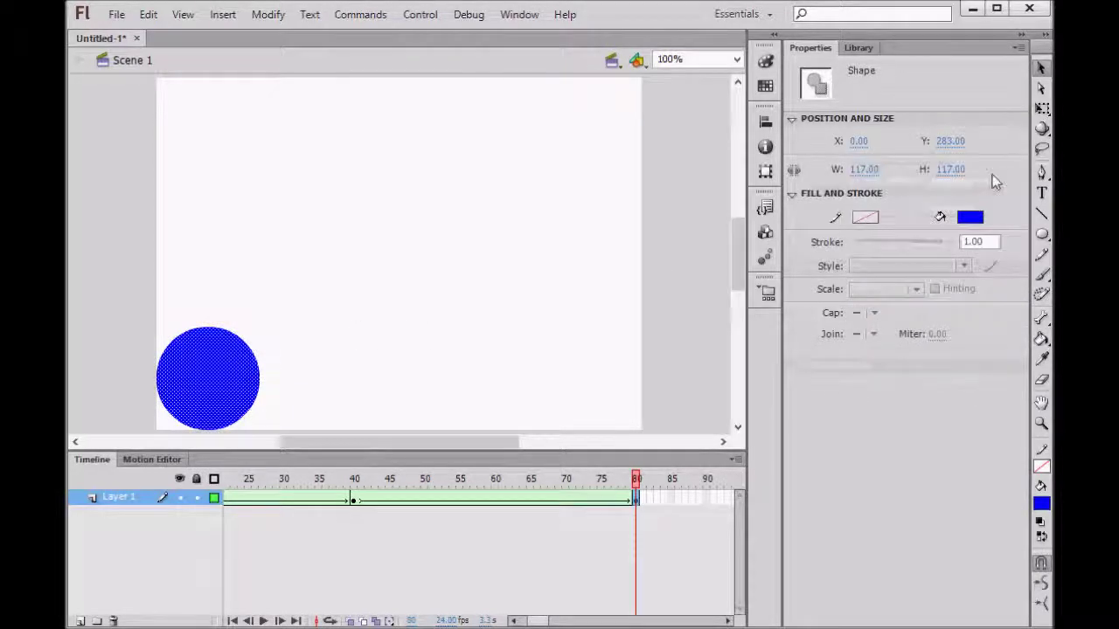
{"action": "left_click", "coordinate": [1042, 107]}
{"action": "left_click_drag", "start_coordinate": [263, 325], "coordinate": [353, 276]}
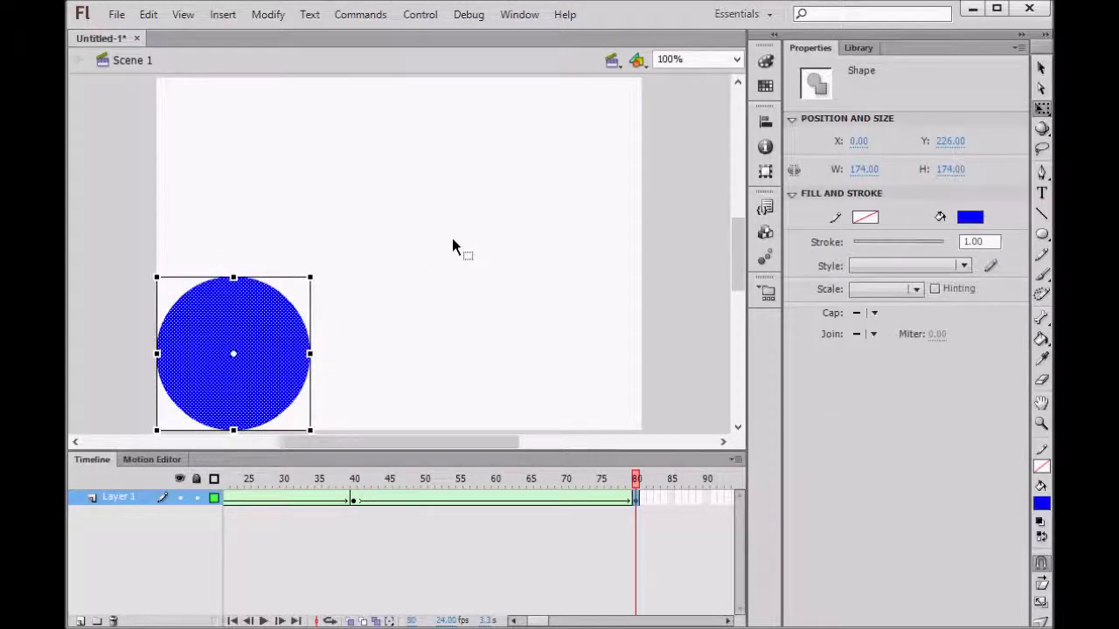
{"action": "left_click", "coordinate": [453, 239]}
Bend the enlarged circle's upper-right edge inward to form a crescent-like shape on frame 80
{"action": "left_click", "coordinate": [290, 308]}
{"action": "left_click", "coordinate": [361, 307]}
{"action": "left_click_drag", "start_coordinate": [299, 321], "coordinate": [230, 351]}
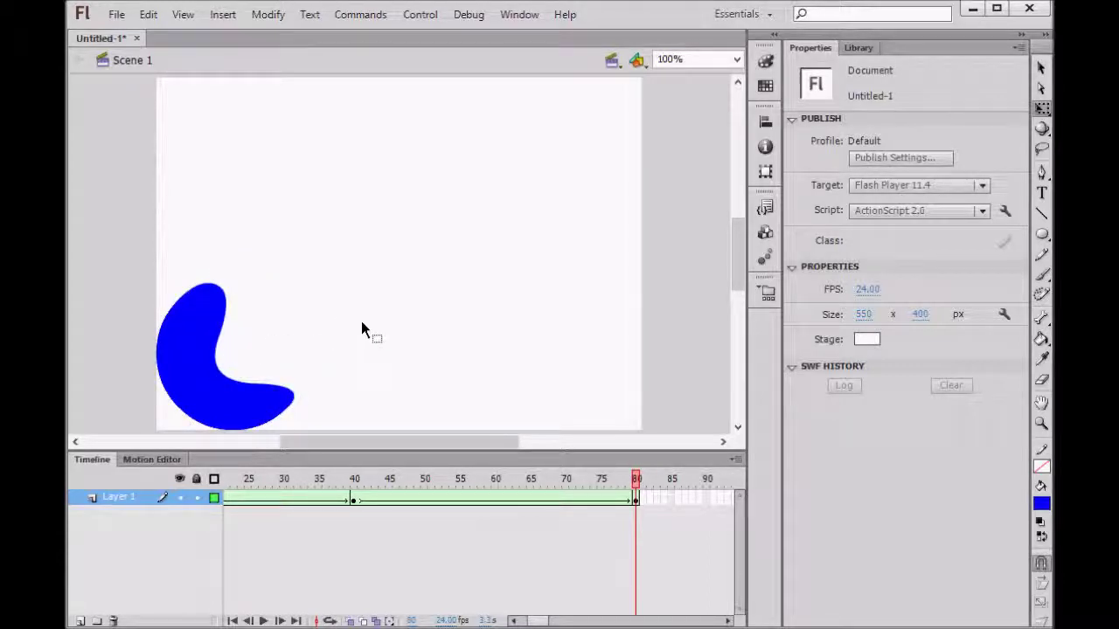
Scrub the playhead back through the tween between frames 80 and 40 to preview the shape change
{"action": "left_click_drag", "start_coordinate": [636, 486], "coordinate": [619, 514]}
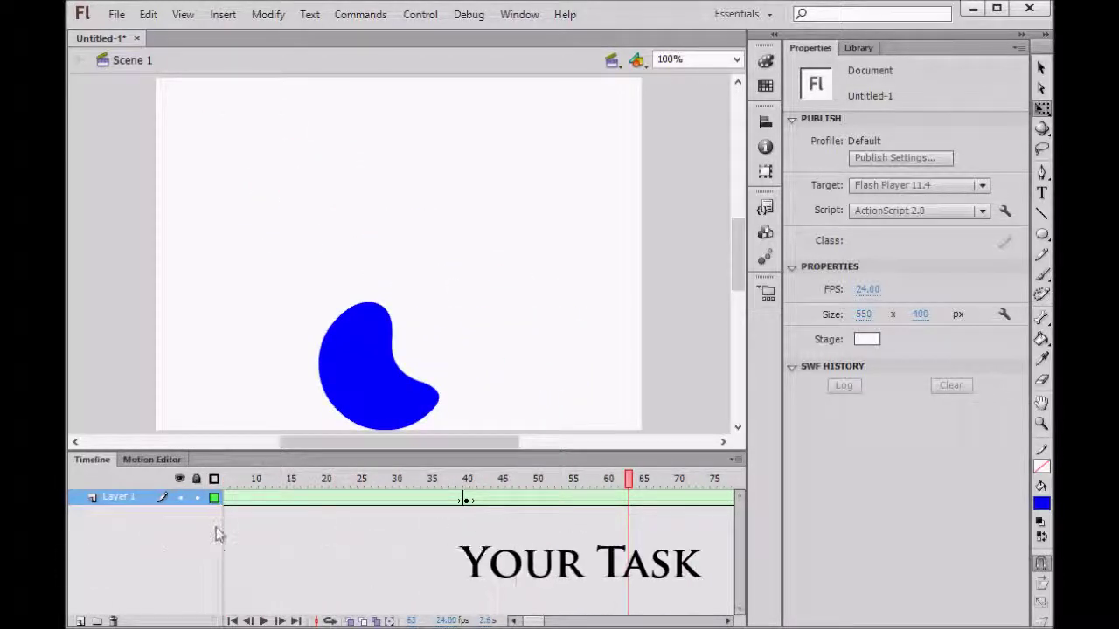
{"action": "double_click", "coordinate": [123, 499]}
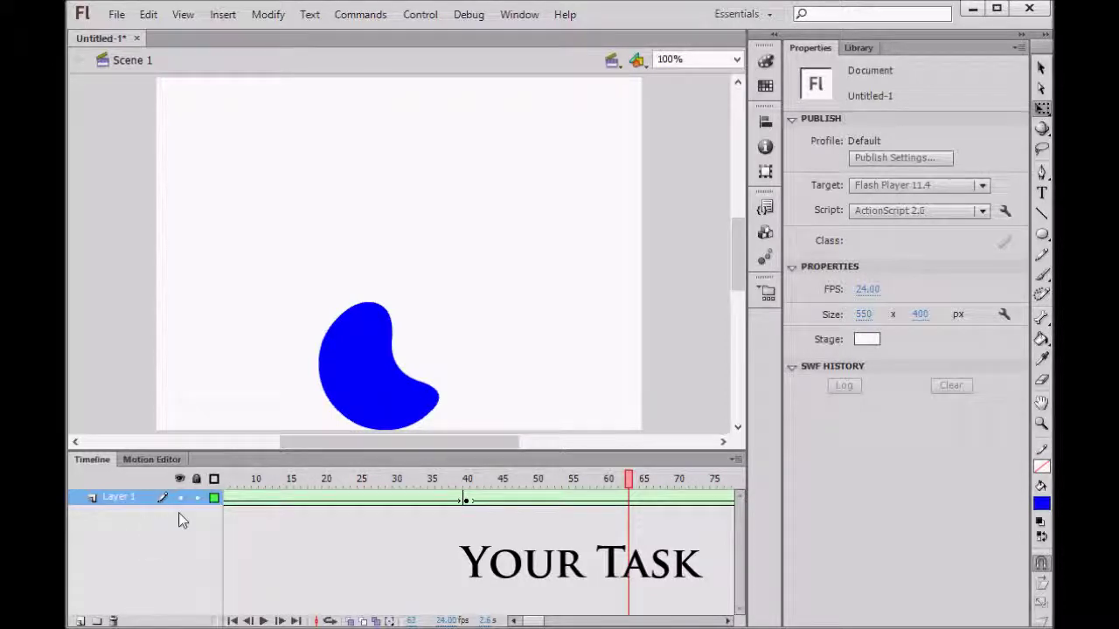
{"action": "left_click_drag", "start_coordinate": [629, 485], "coordinate": [562, 489]}
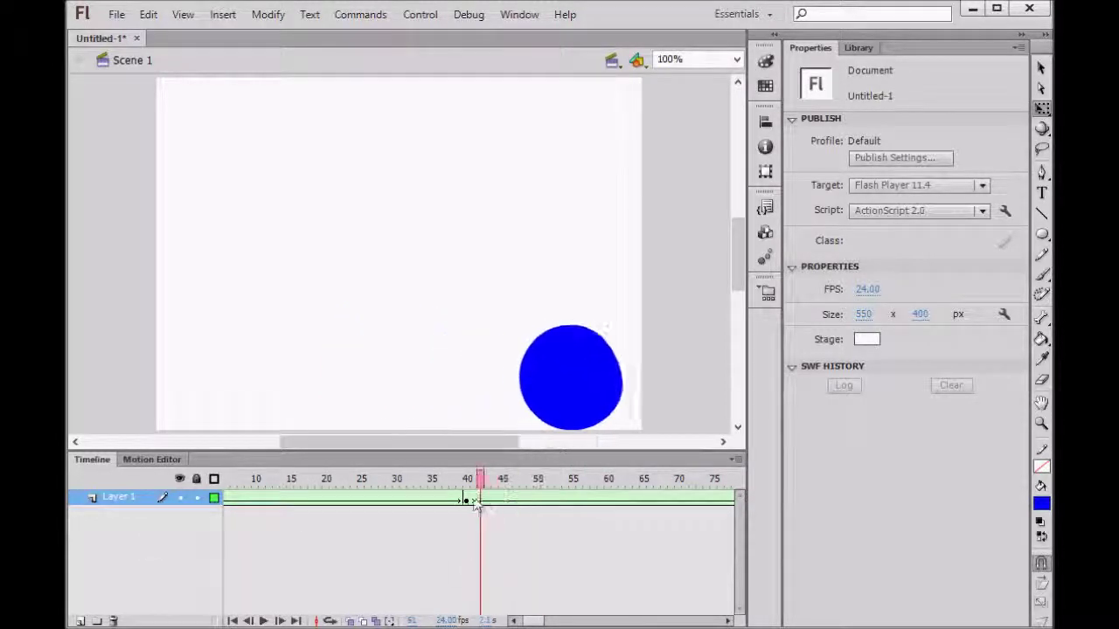
{"action": "left_click_drag", "start_coordinate": [351, 511], "coordinate": [438, 512]}
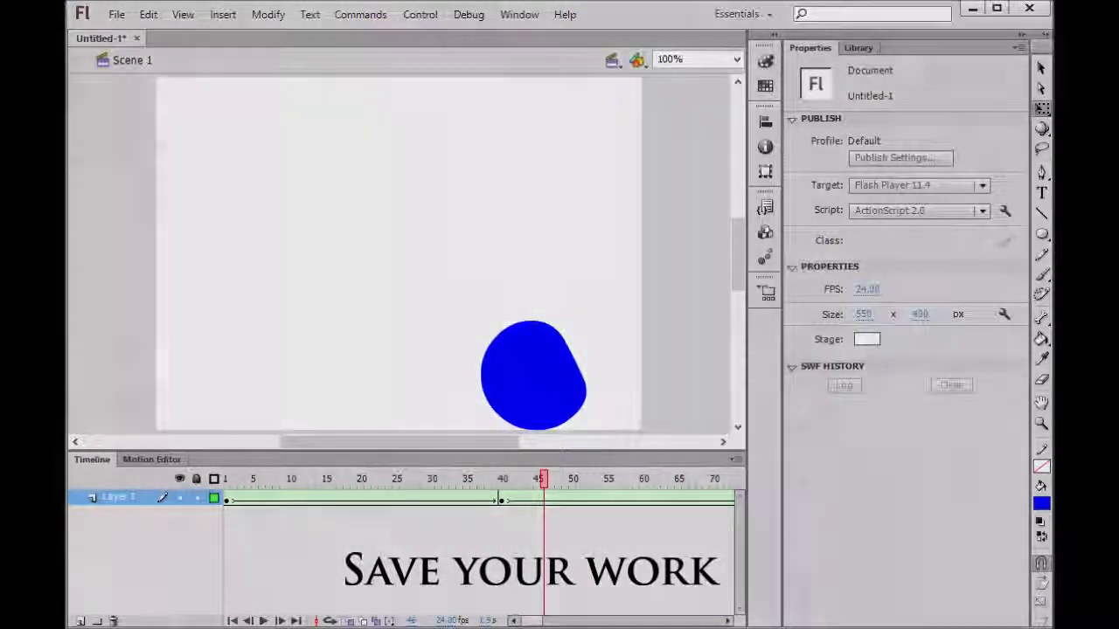